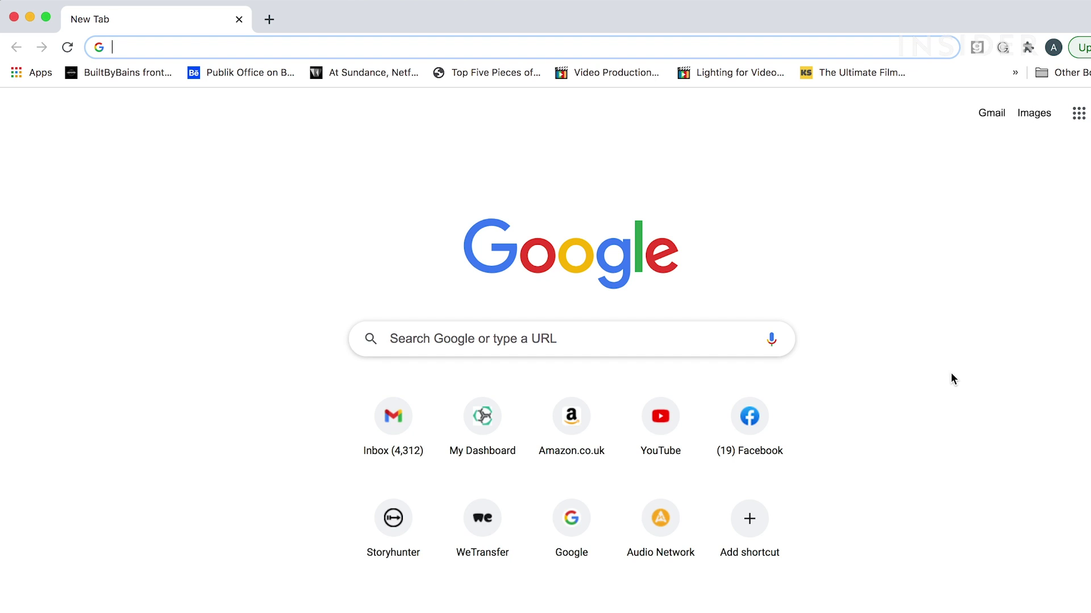
Load paypal.com in a new browser tab
type("paypal.com")
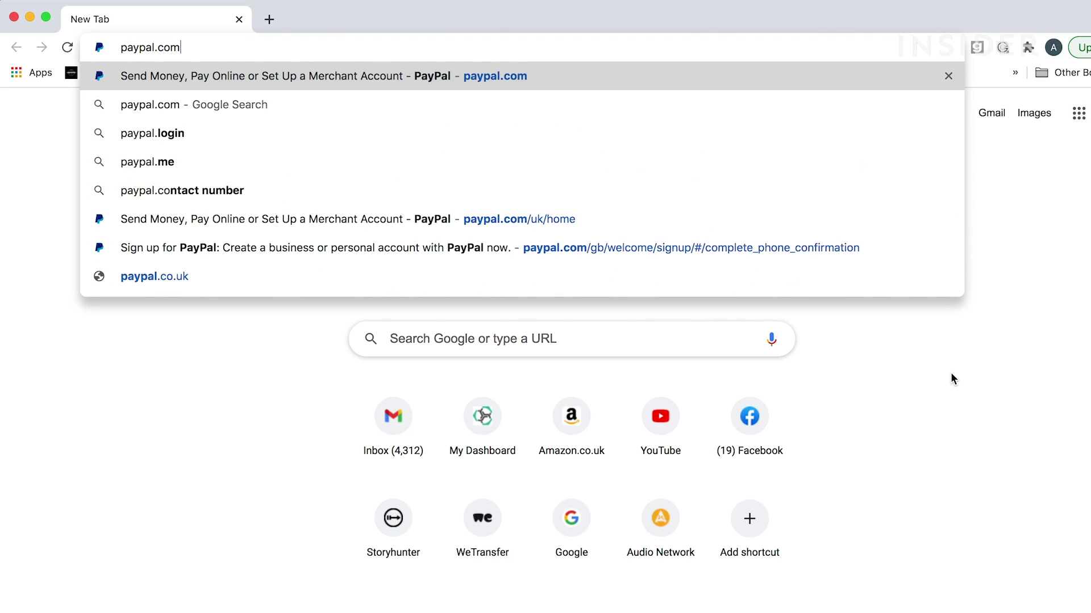
key("Return")
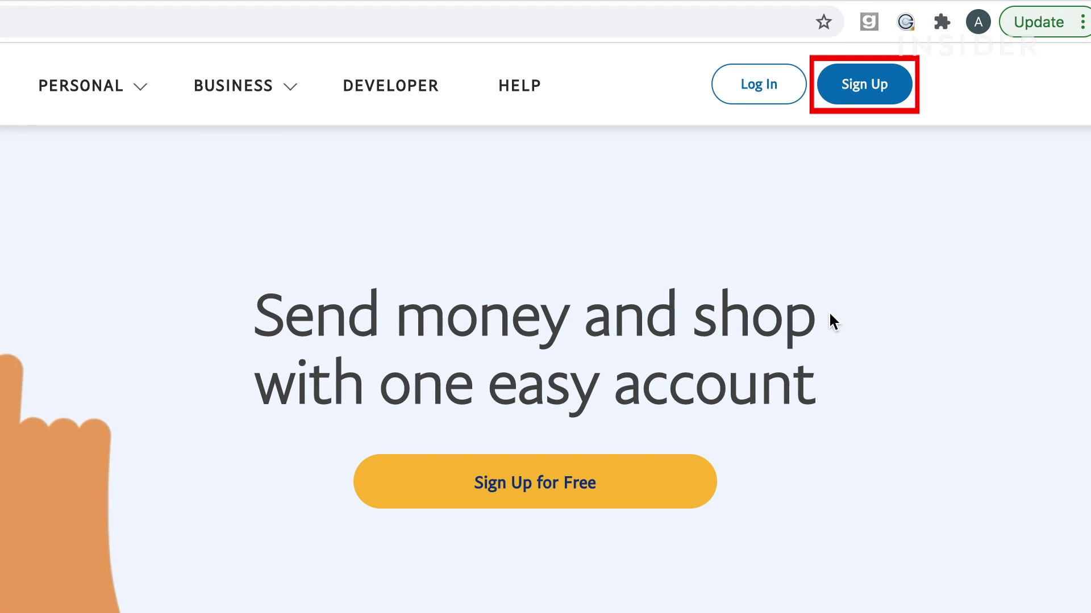
Sign up for a Personal PayPal account with a mobile number, then choose to add a card later
left_click(878, 86)
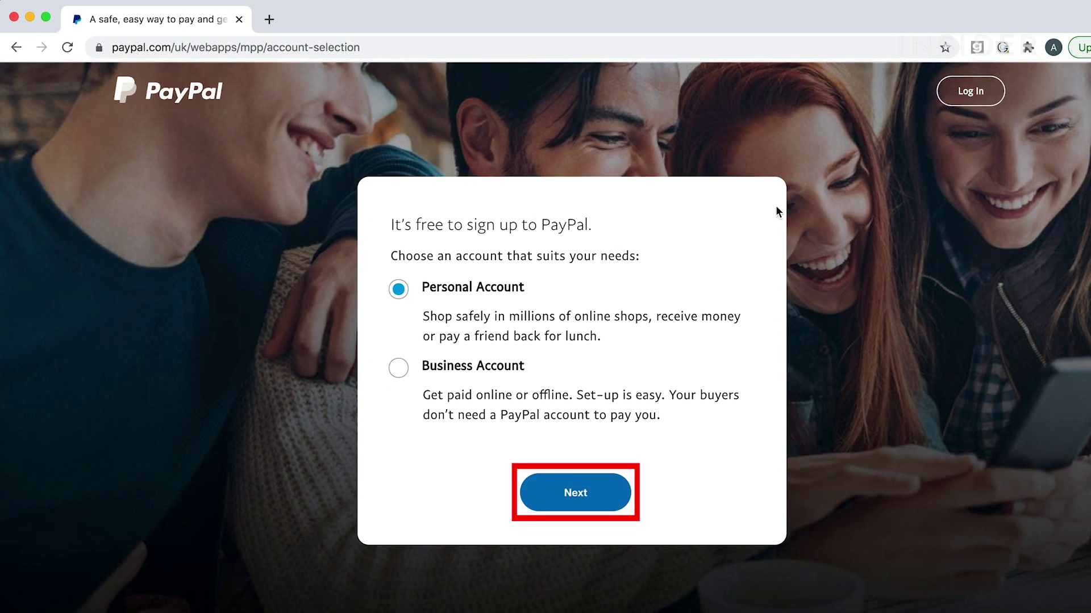
left_click(568, 489)
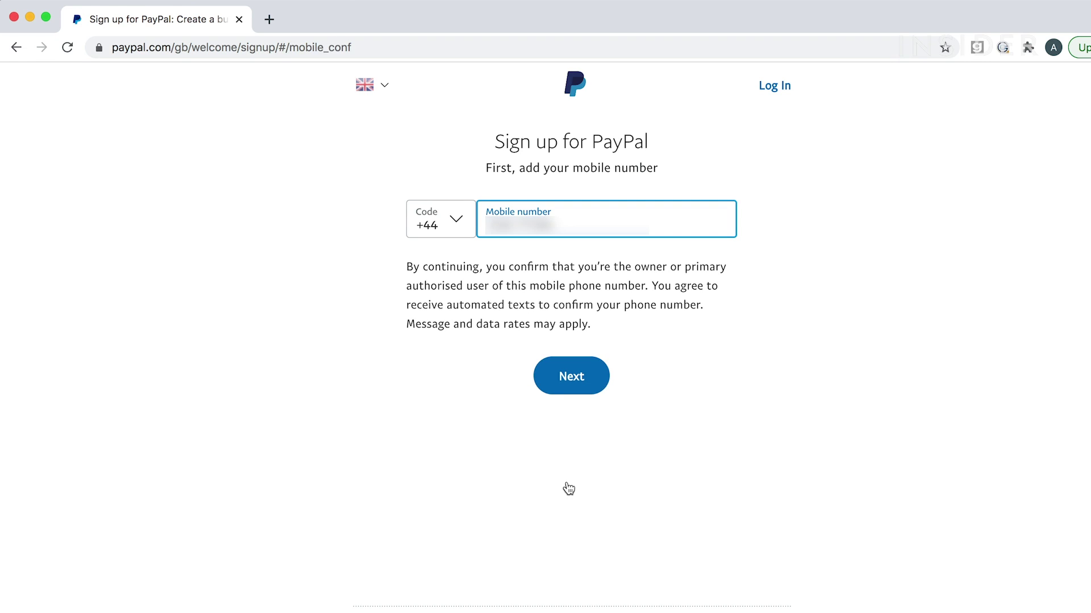
left_click(571, 378)
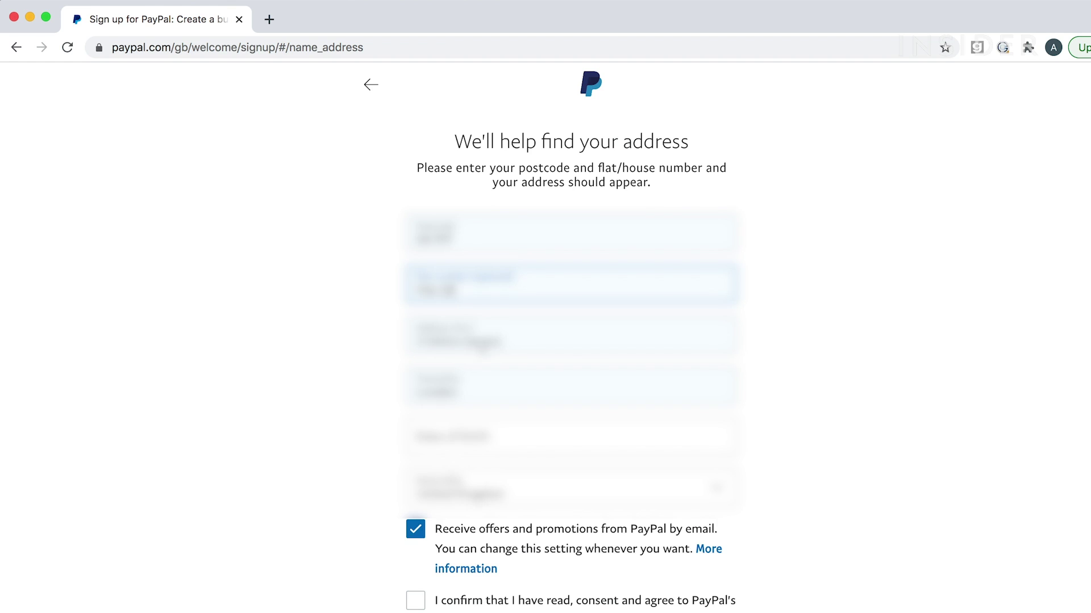
scroll(431, 483, "down", 3)
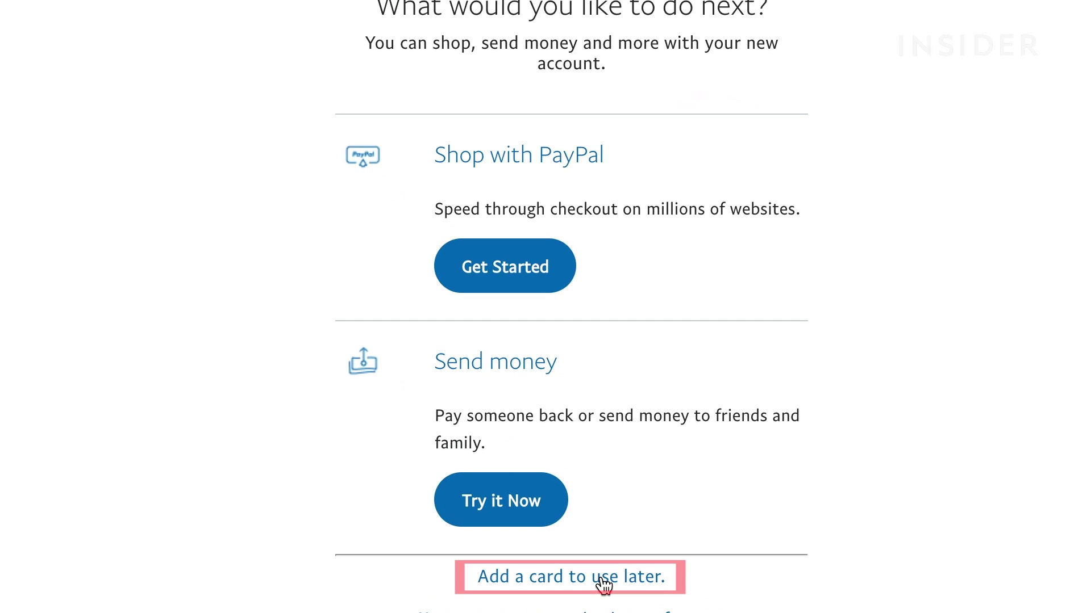
left_click(601, 577)
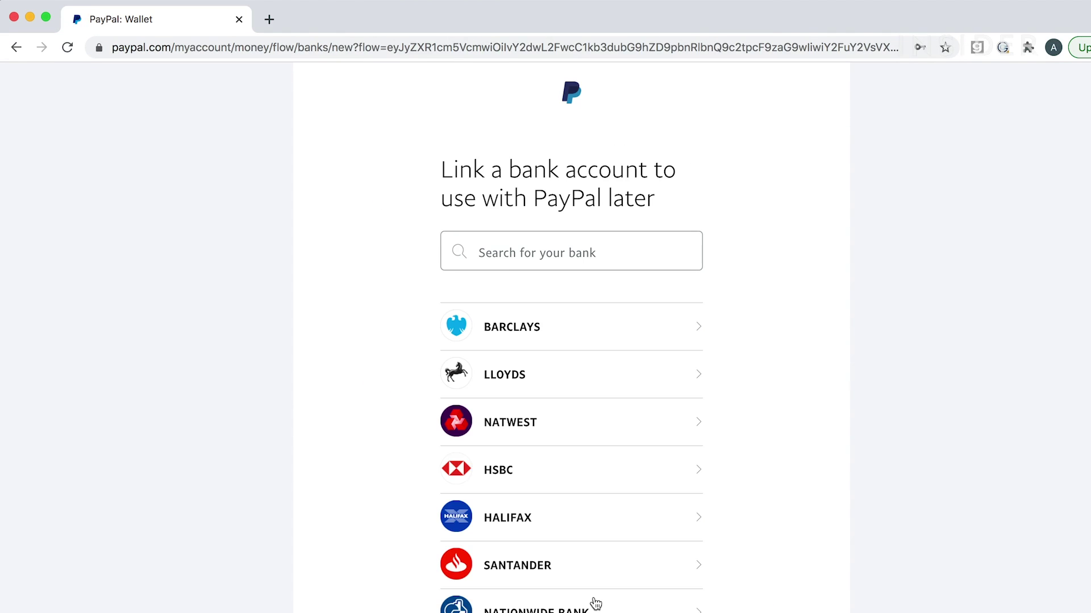
Link a Nationwide bank card to the new account
left_click(594, 603)
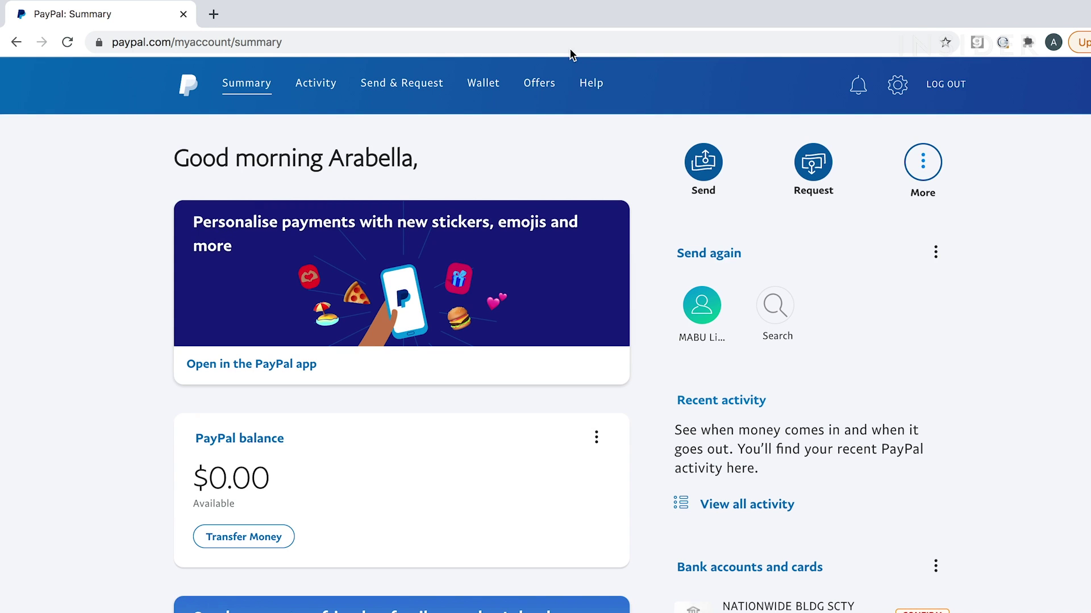
From the refreshed account Summary, go to the Send Money page
left_click(227, 84)
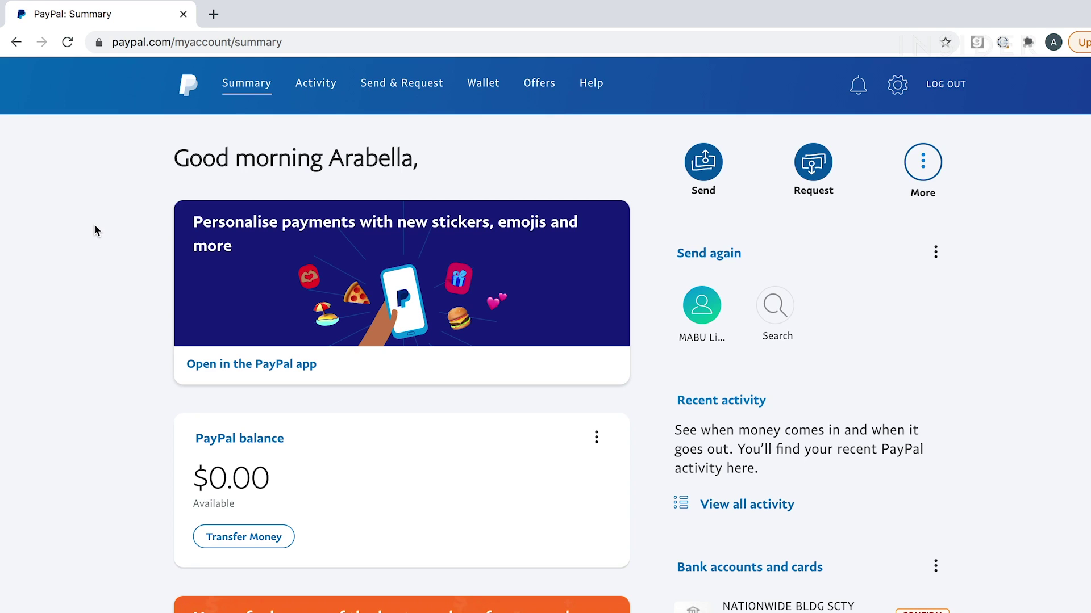
left_click(258, 86)
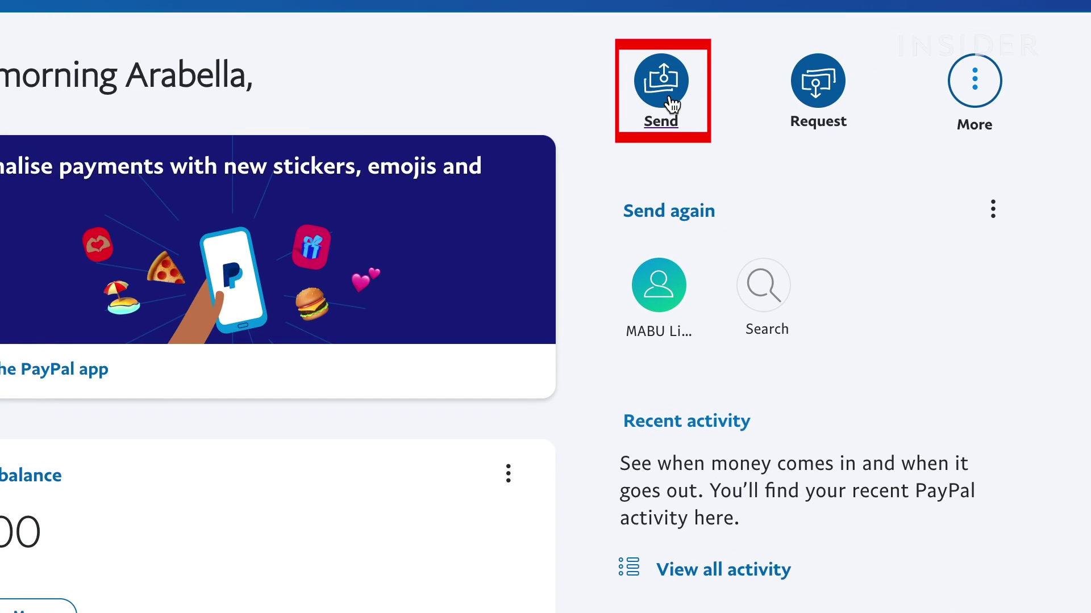
left_click(671, 104)
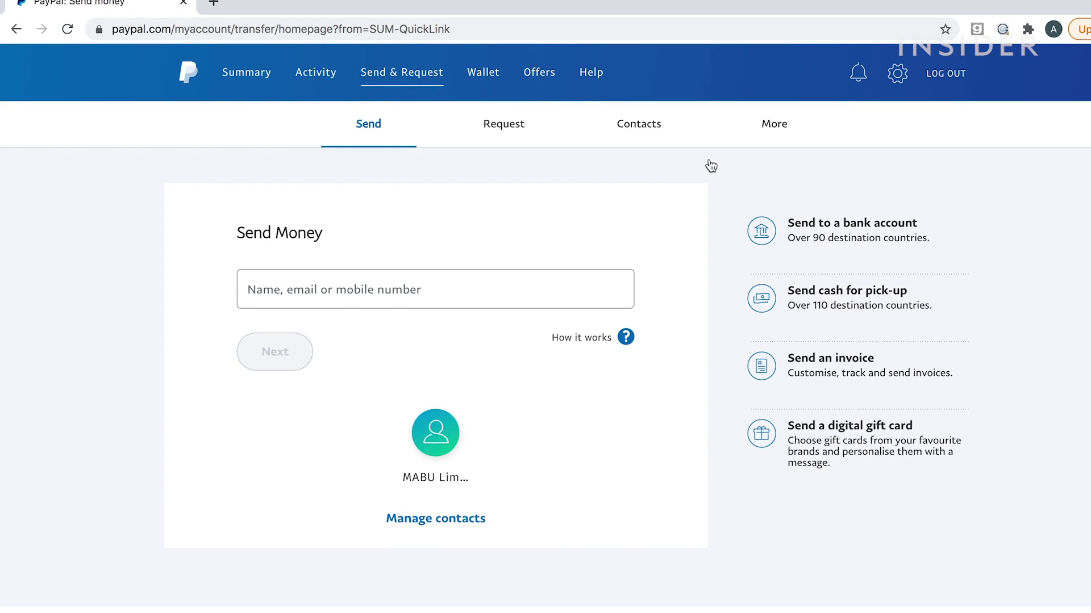
Set up a $5.00 payment to the contact's pasted e-mail with the note 'Bill share'
left_click(274, 292)
key("ctrl+v")
left_click(284, 349)
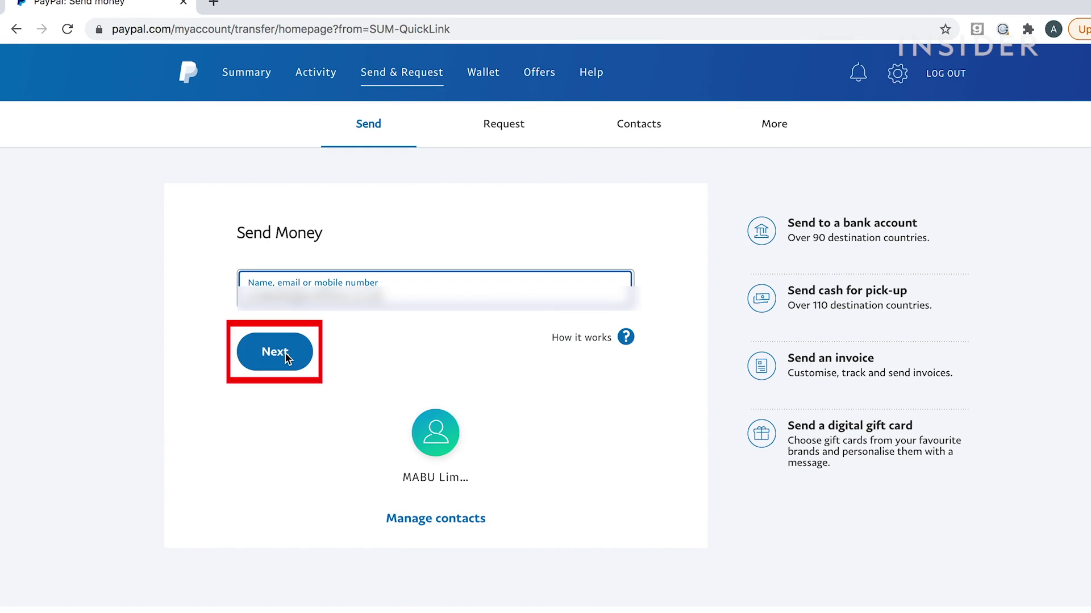
left_click(285, 353)
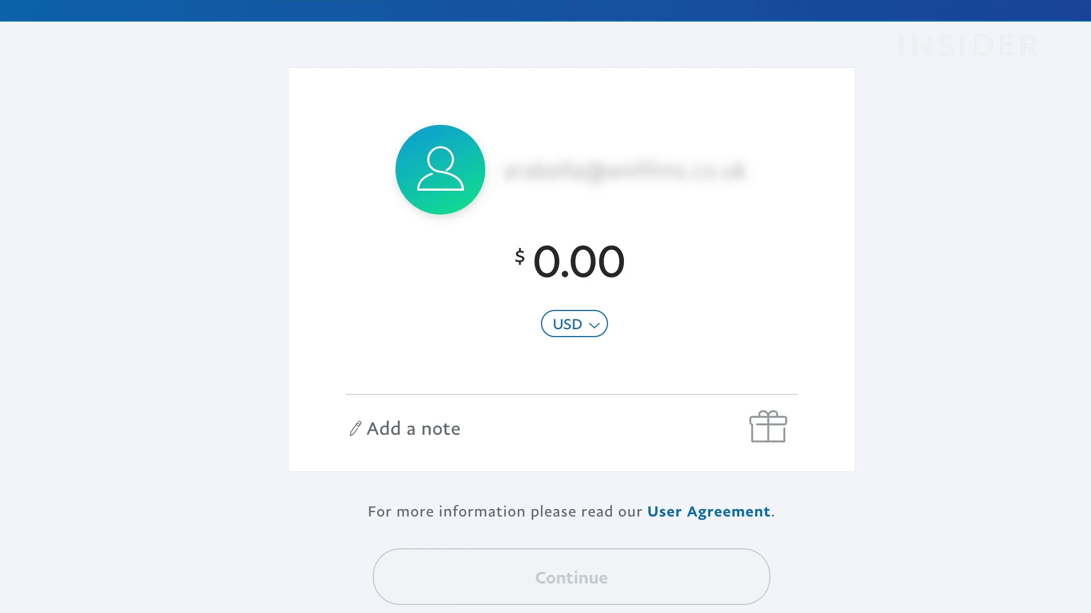
type("500")
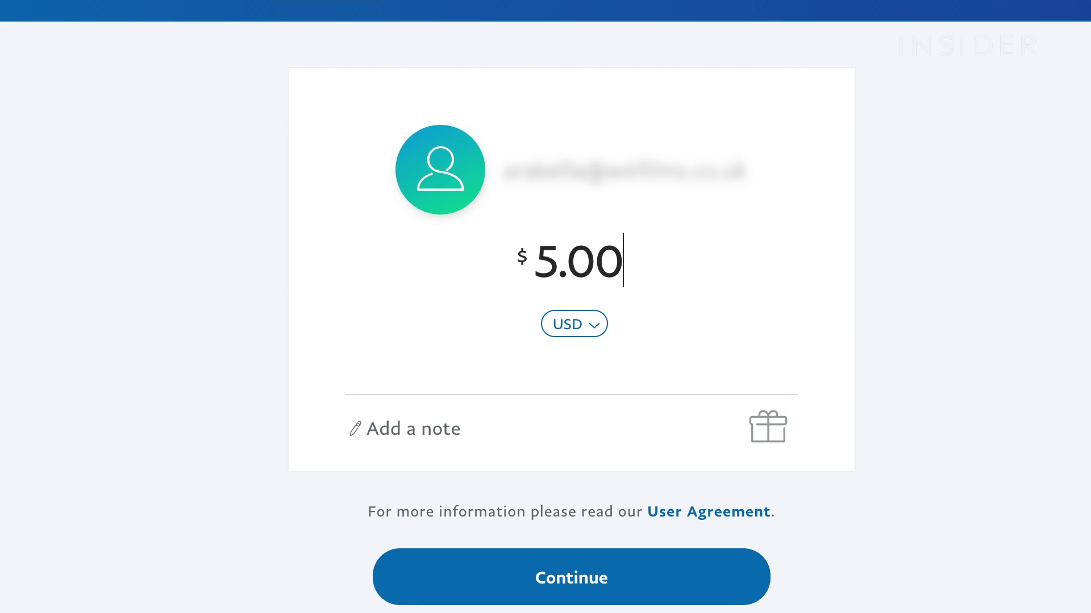
left_click(404, 430)
type("Bill share")
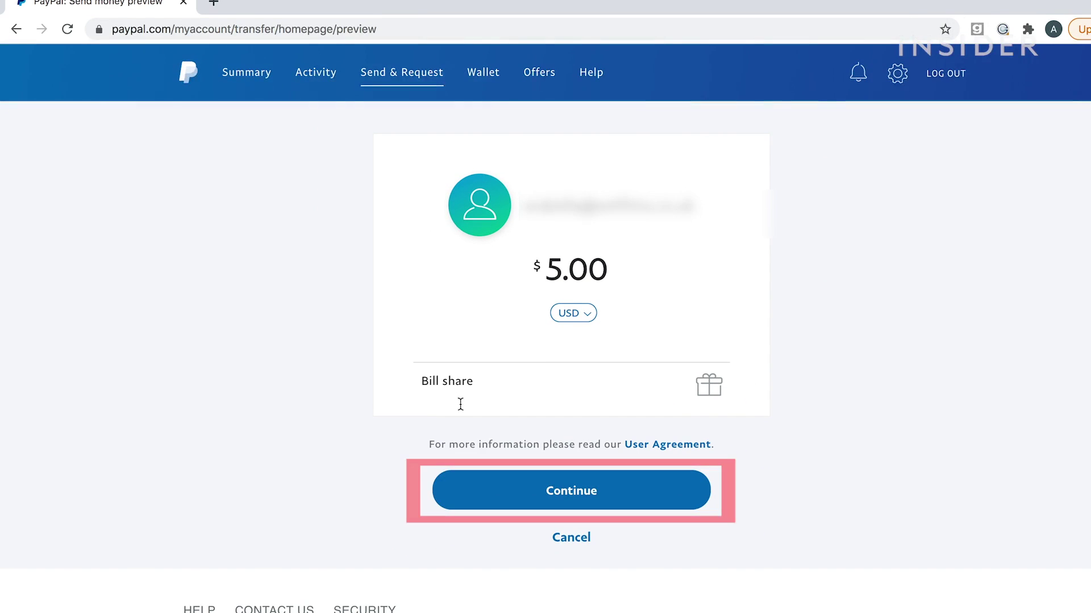
left_click(549, 491)
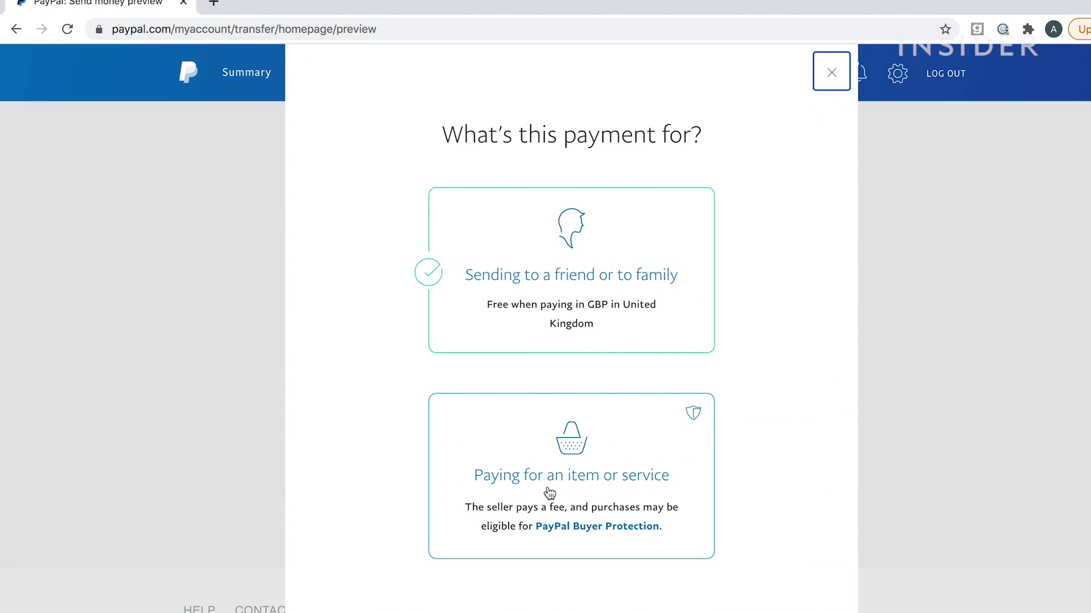
Mark the $5.00 payment as friends or family and keep the Nationwide Visa Debit Card as funding
left_click(562, 314)
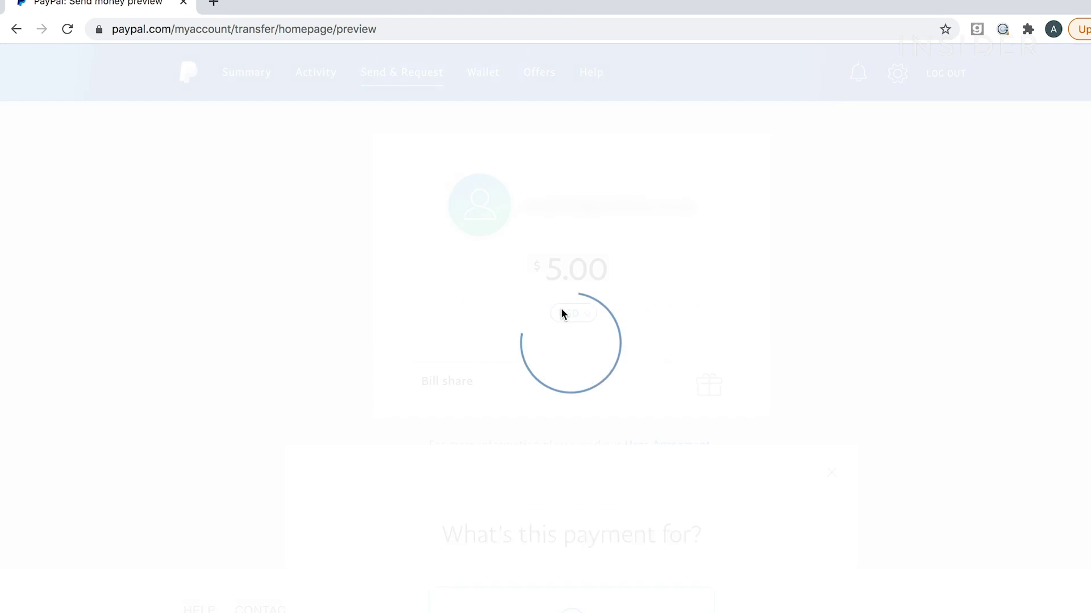
scroll(561, 309, "down", 2)
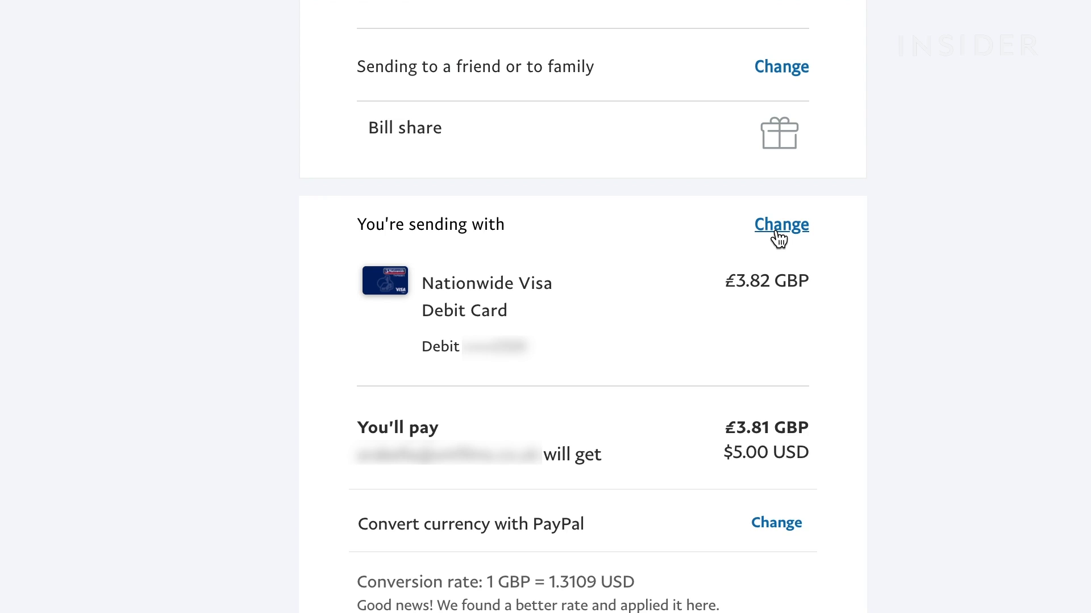
left_click(777, 230)
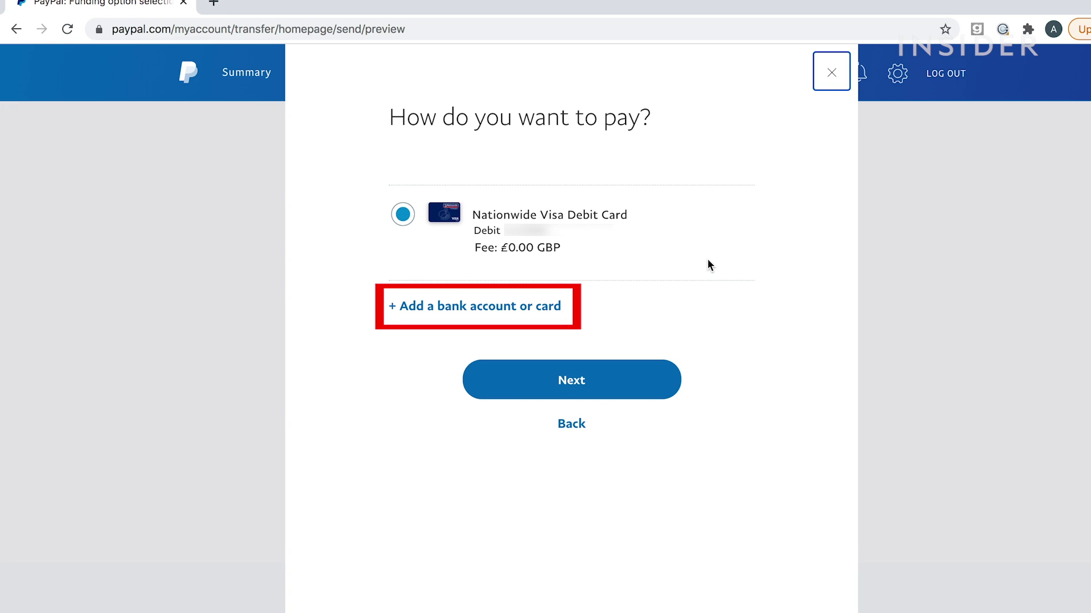
left_click(834, 74)
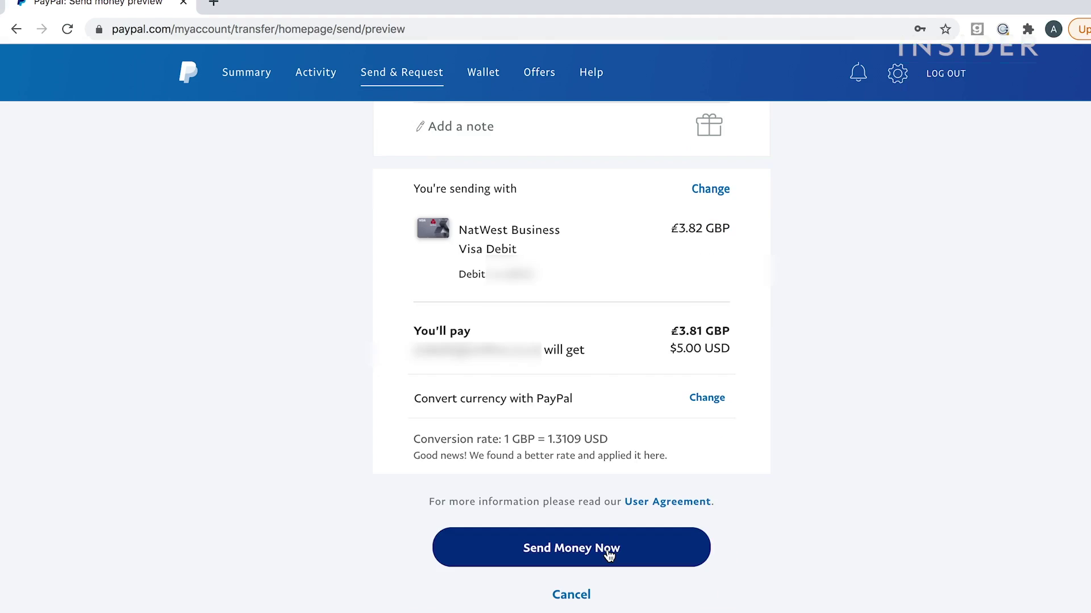
Send the $5.00 USD payment now
left_click(608, 553)
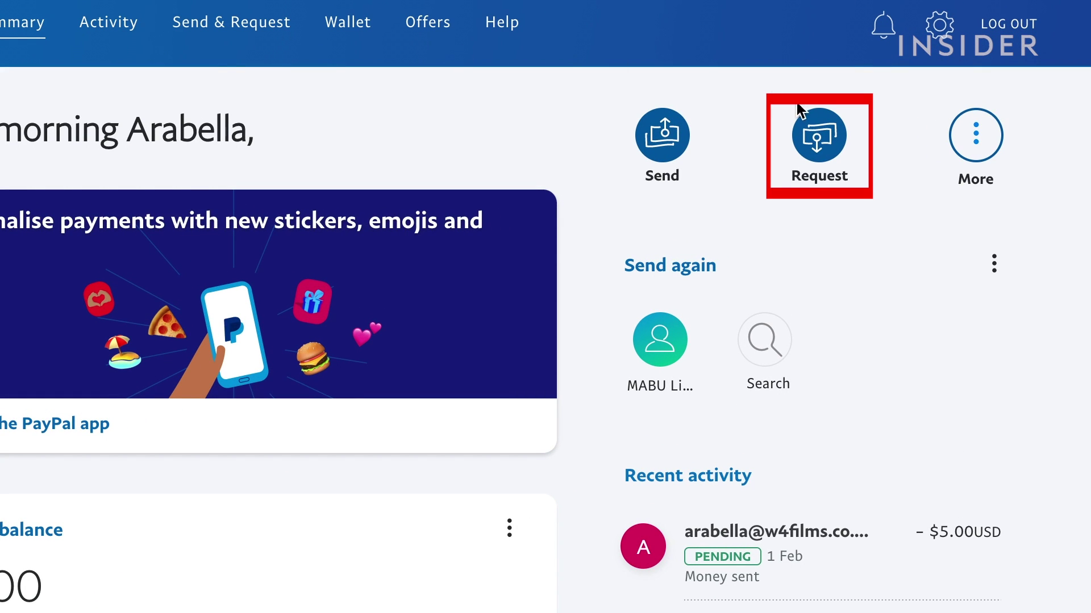
Start a money request and choose the contact to request from
left_click(829, 142)
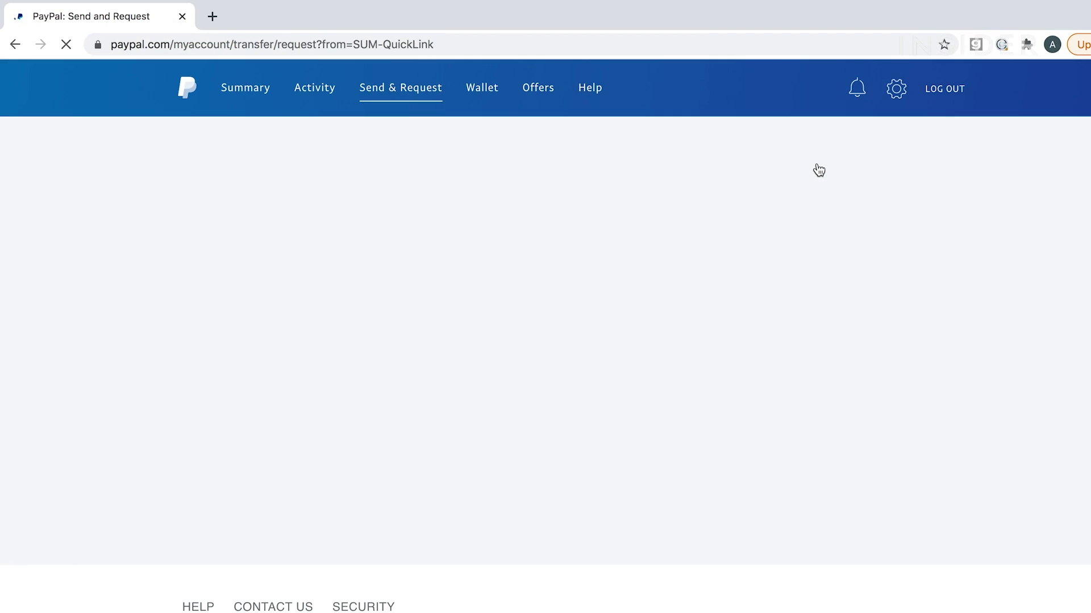
left_click(344, 349)
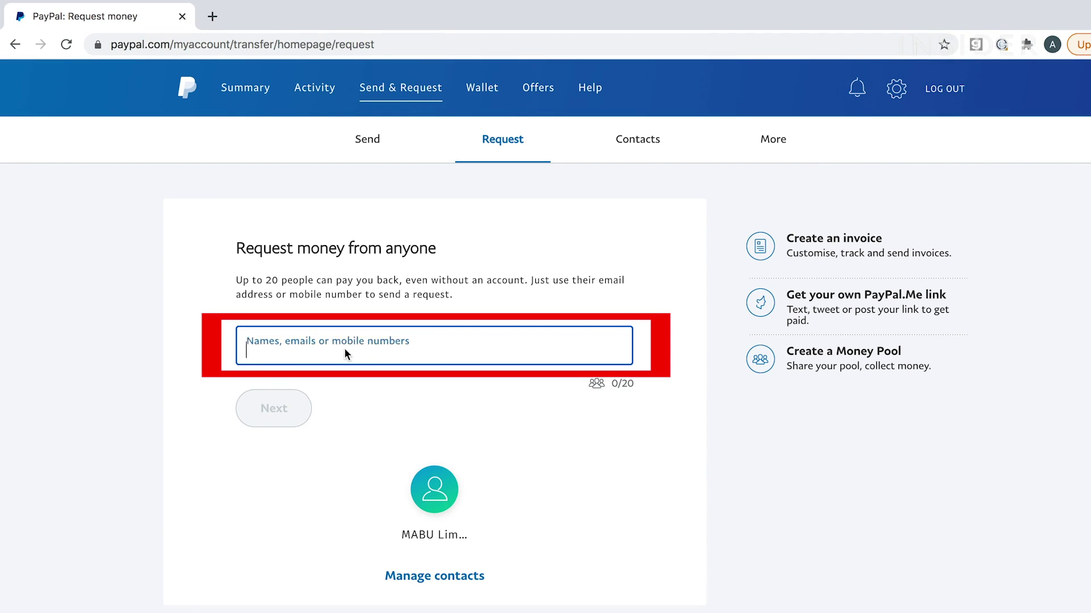
type("...")
left_click(371, 404)
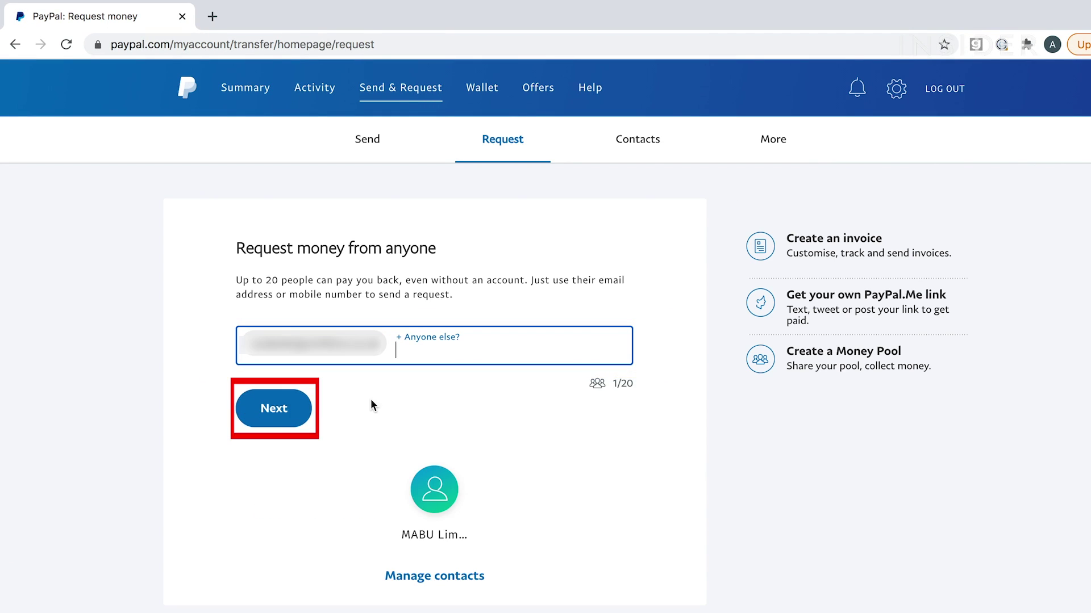
left_click(289, 417)
Request $5.00 in USD with the note 'Ticket'
left_click(574, 221)
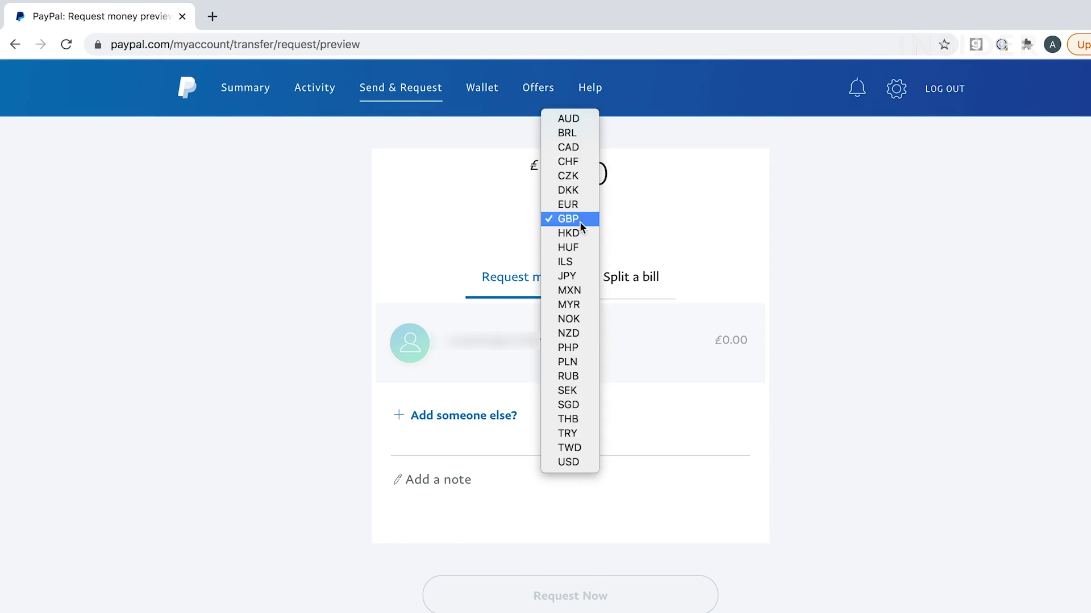
left_click(567, 455)
type("5")
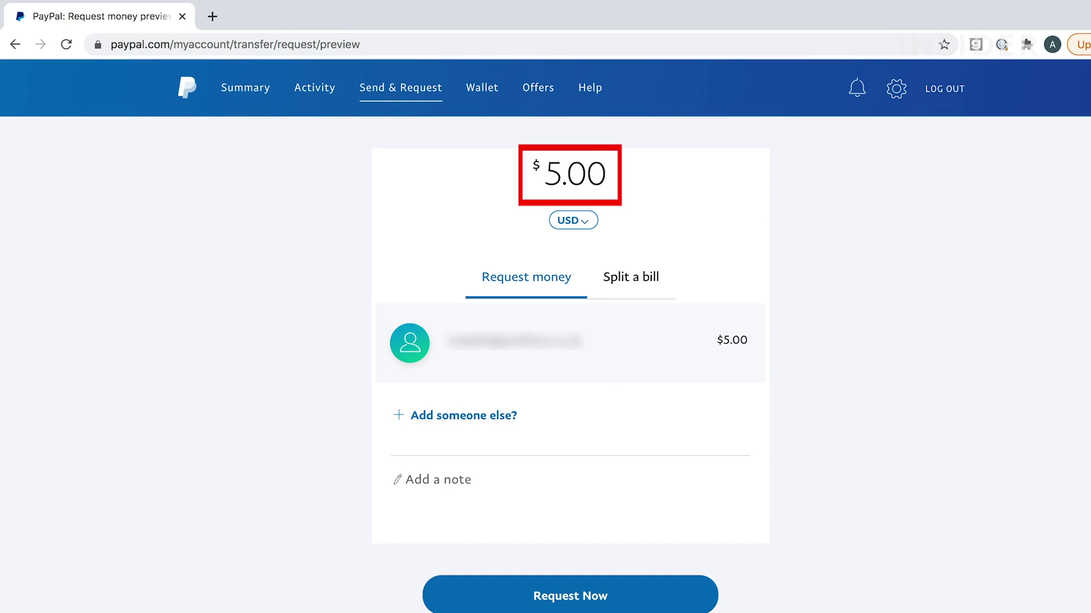
left_click(473, 488)
type("Ticket")
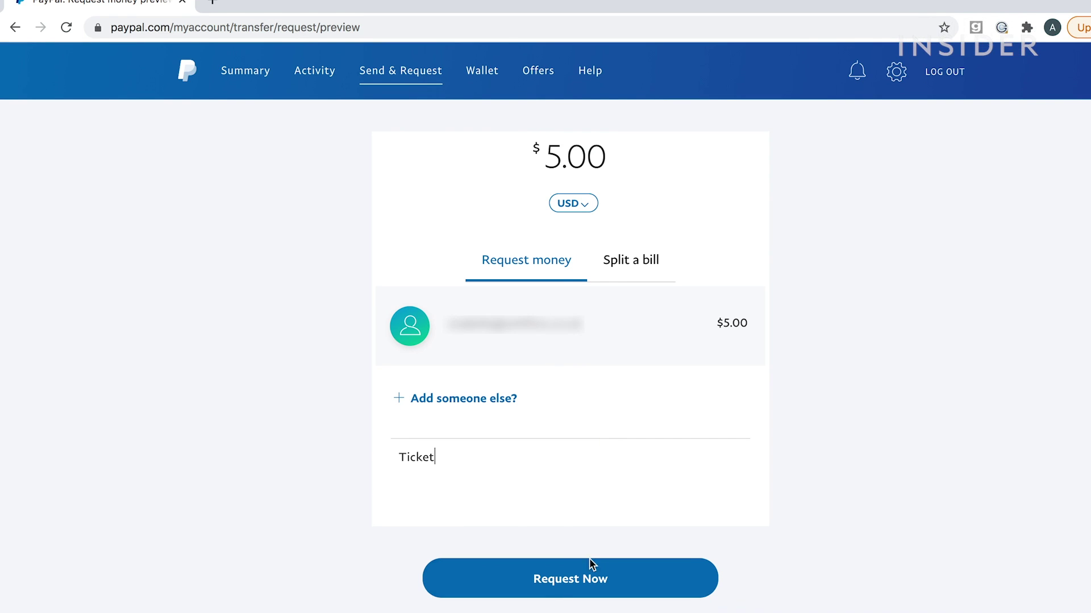
left_click(606, 587)
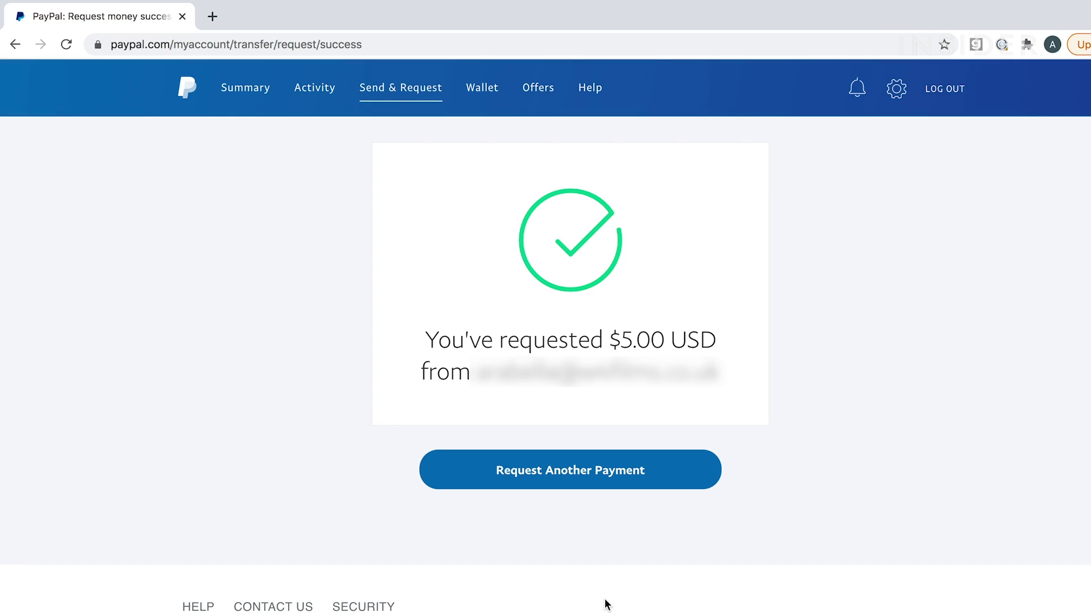
Create a $200.00 USD invoice from Summary's Request menu and get its shareable link
left_click(248, 98)
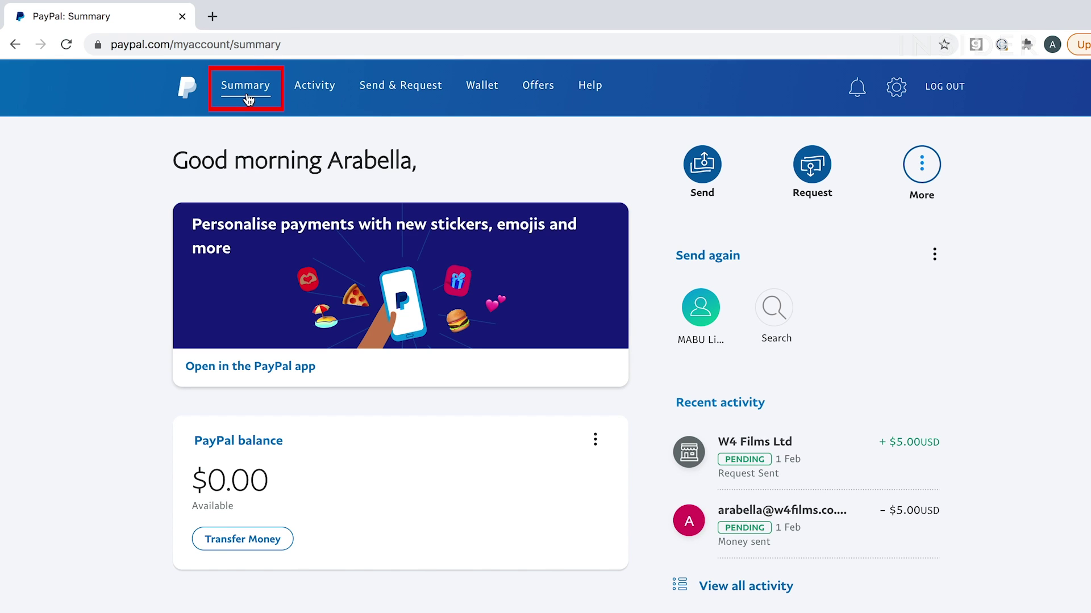
left_click(819, 180)
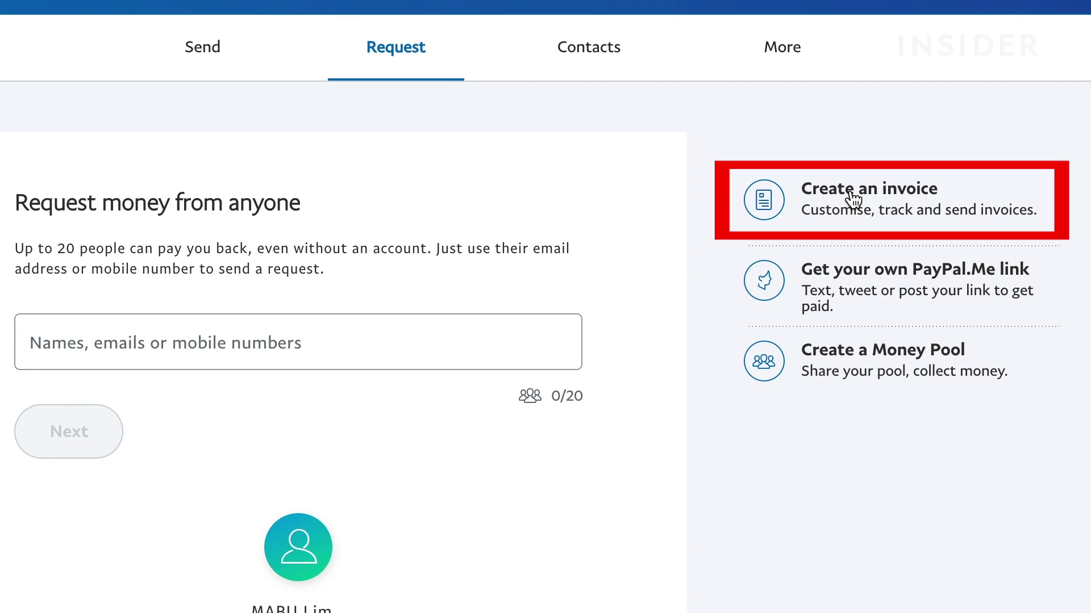
left_click(852, 198)
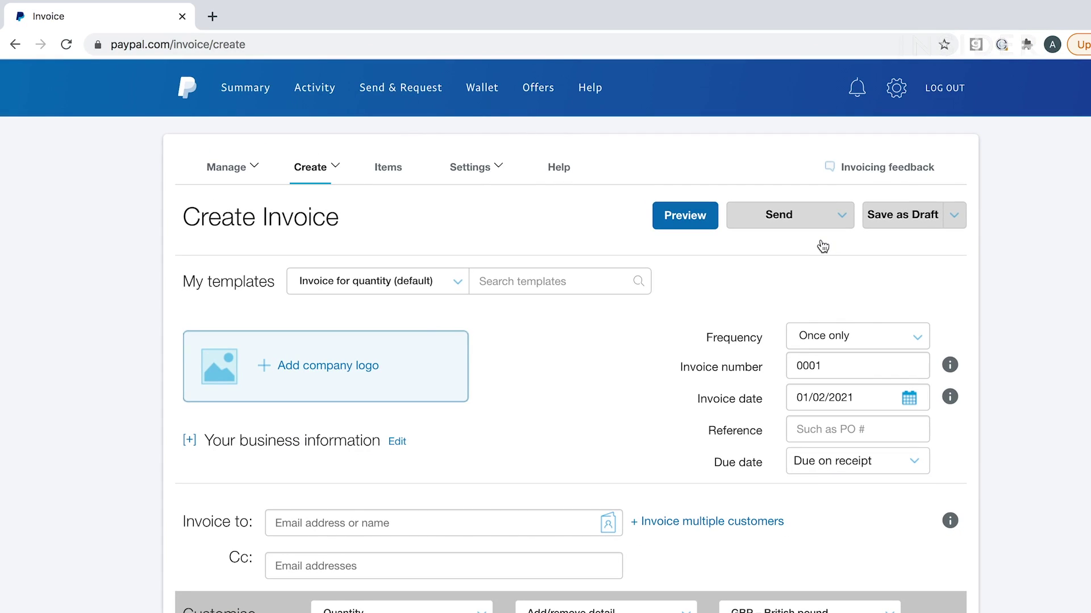
scroll(676, 416, "down", 6)
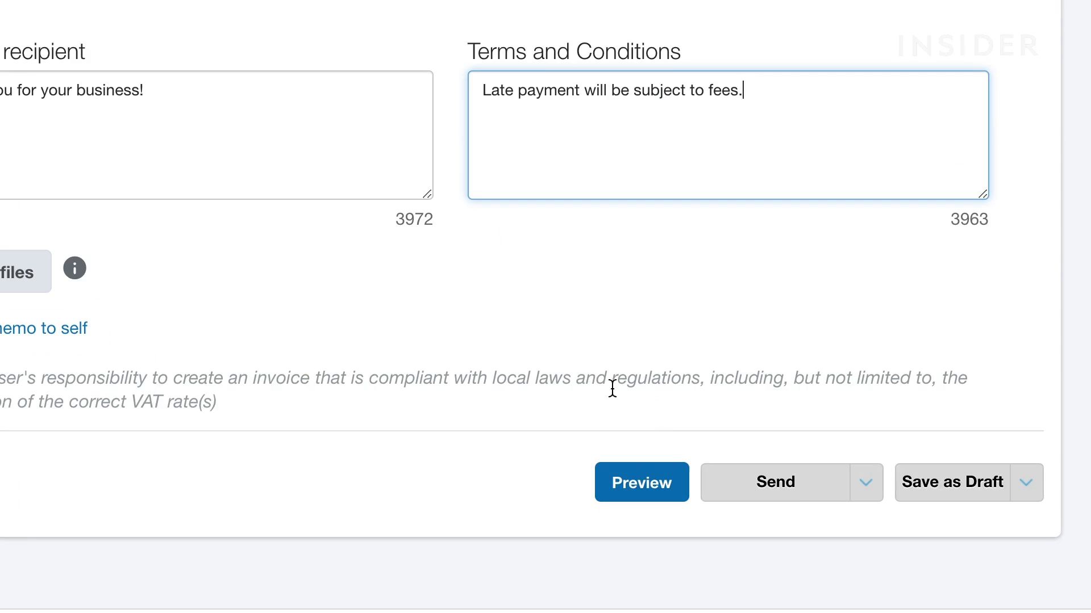
left_click(865, 484)
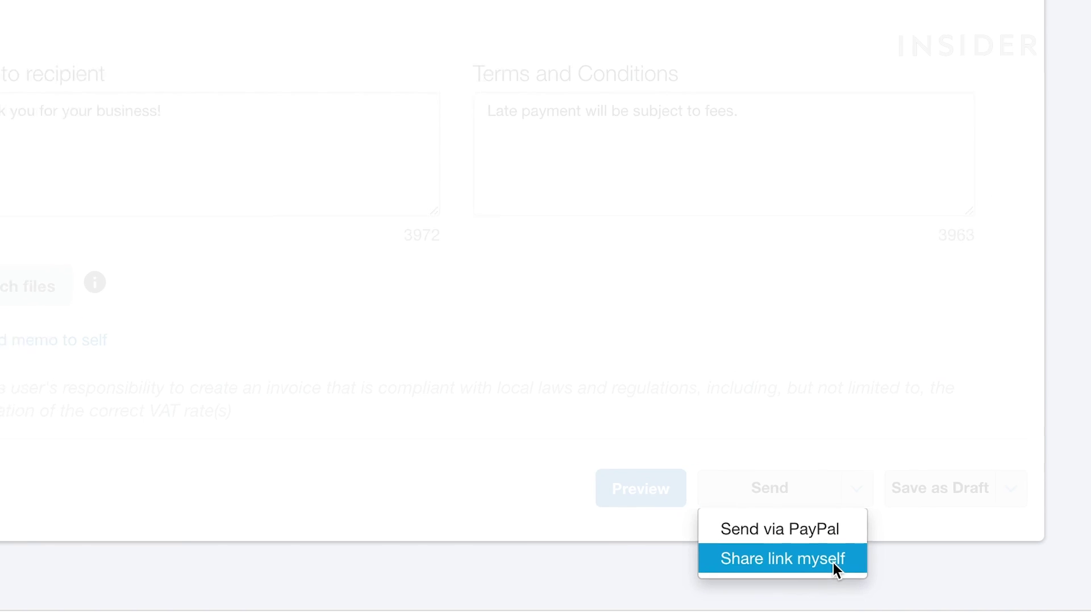
left_click(833, 564)
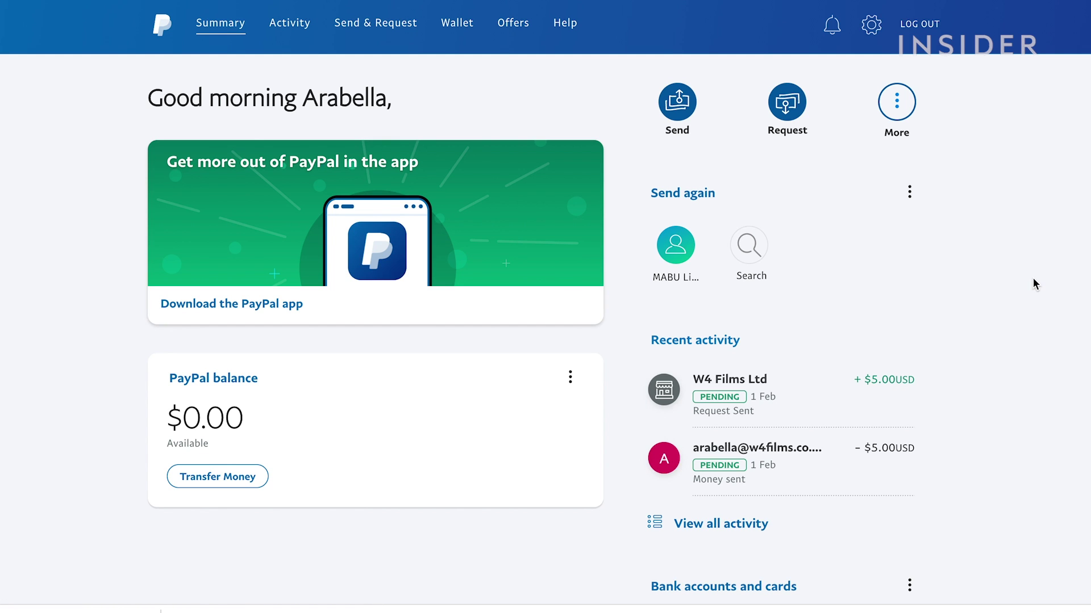
Check the Bank accounts and cards section on Summary, then open the settings gear
scroll(1033, 277, "down", 6)
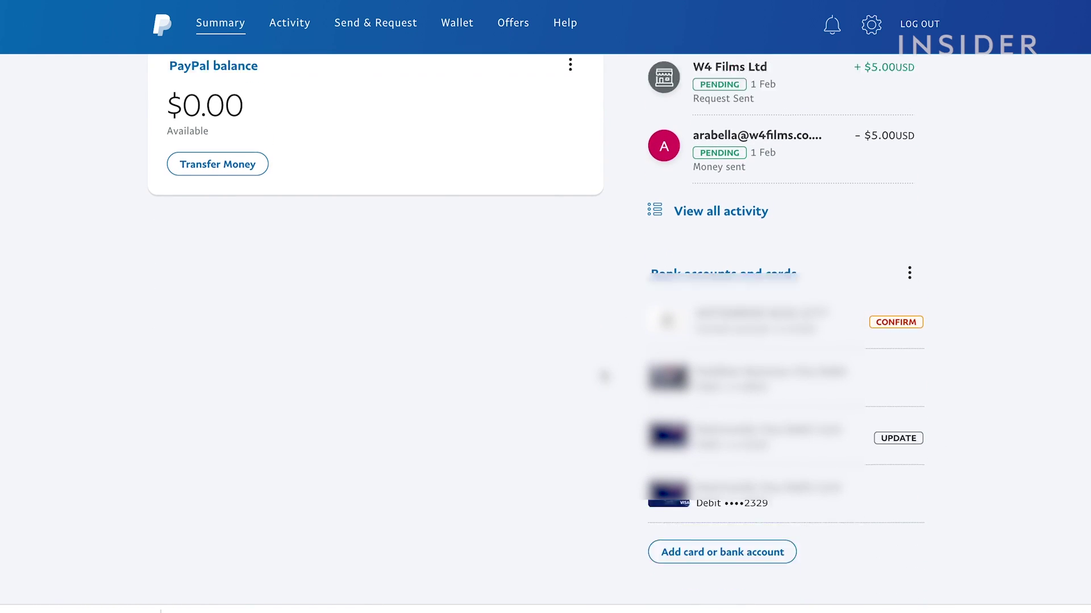
scroll(605, 376, "up", 6)
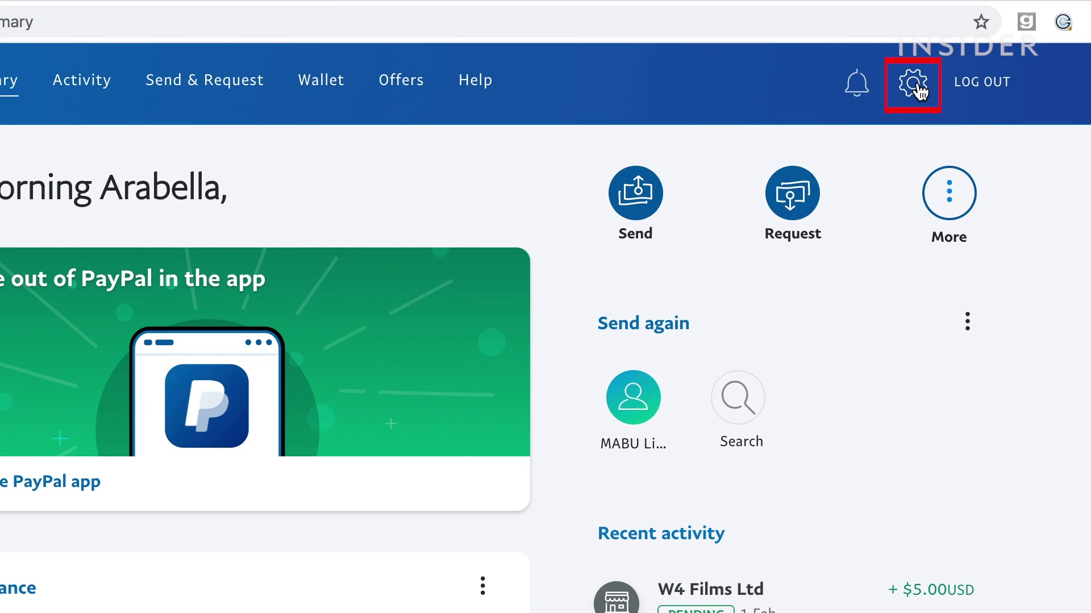
left_click(916, 86)
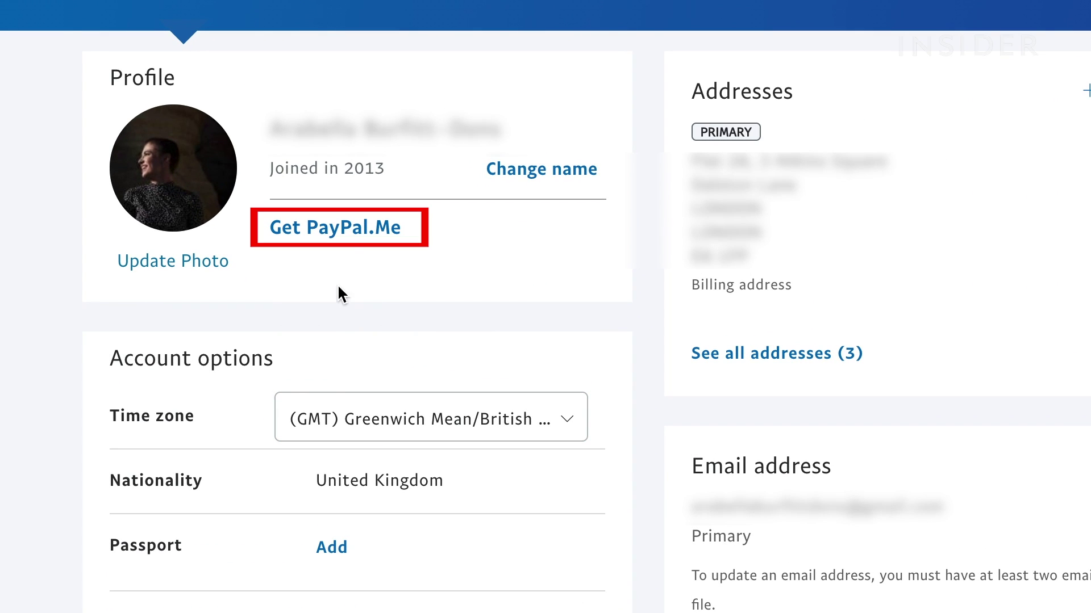
Create a PayPal.Me link with the chosen name and agree to public profile details
left_click(341, 233)
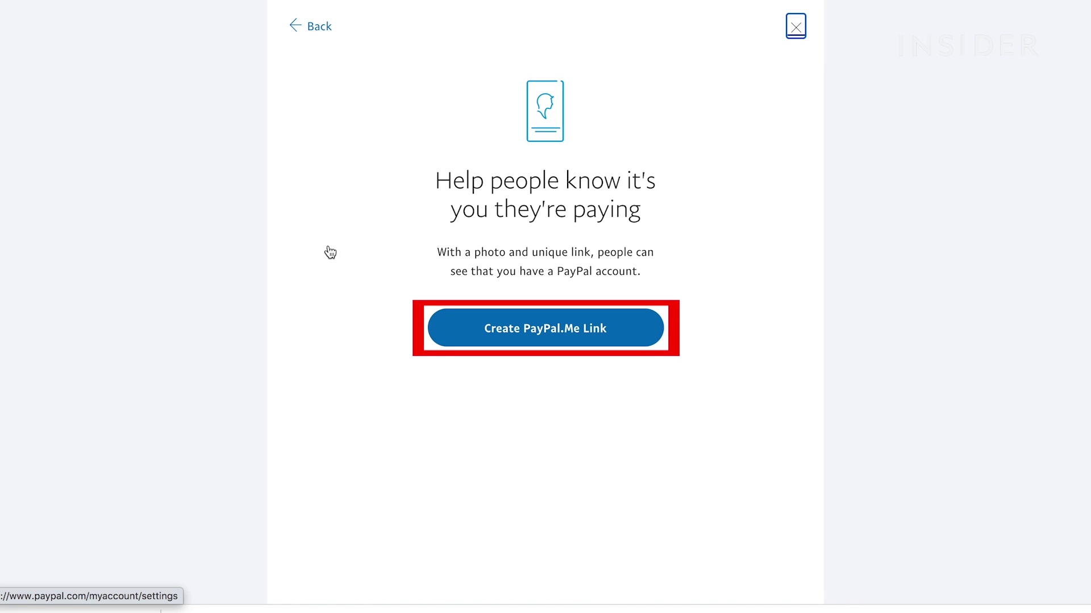
left_click(514, 343)
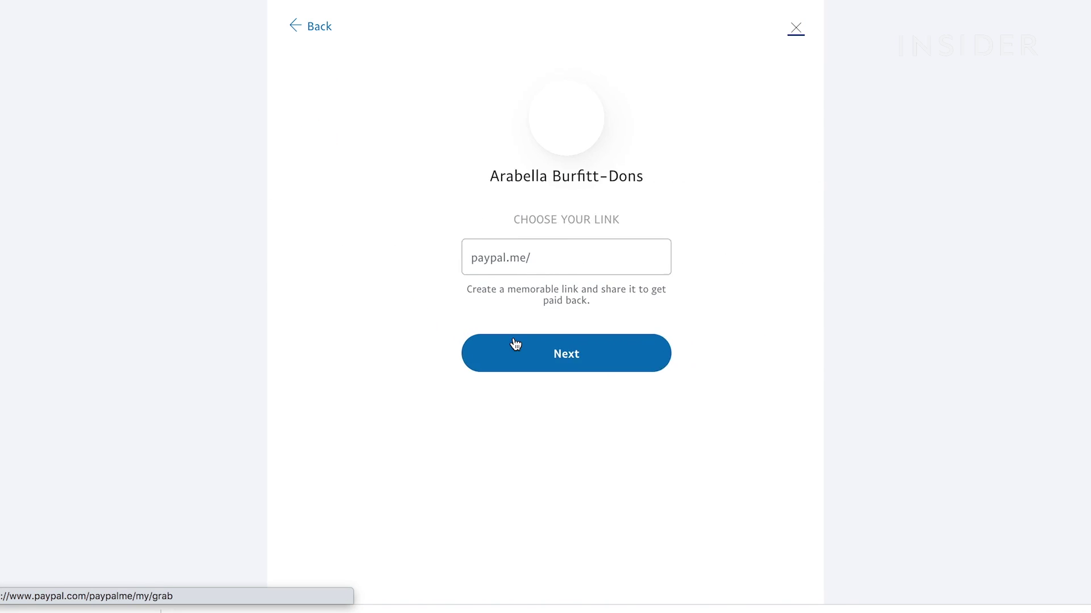
left_click(511, 258)
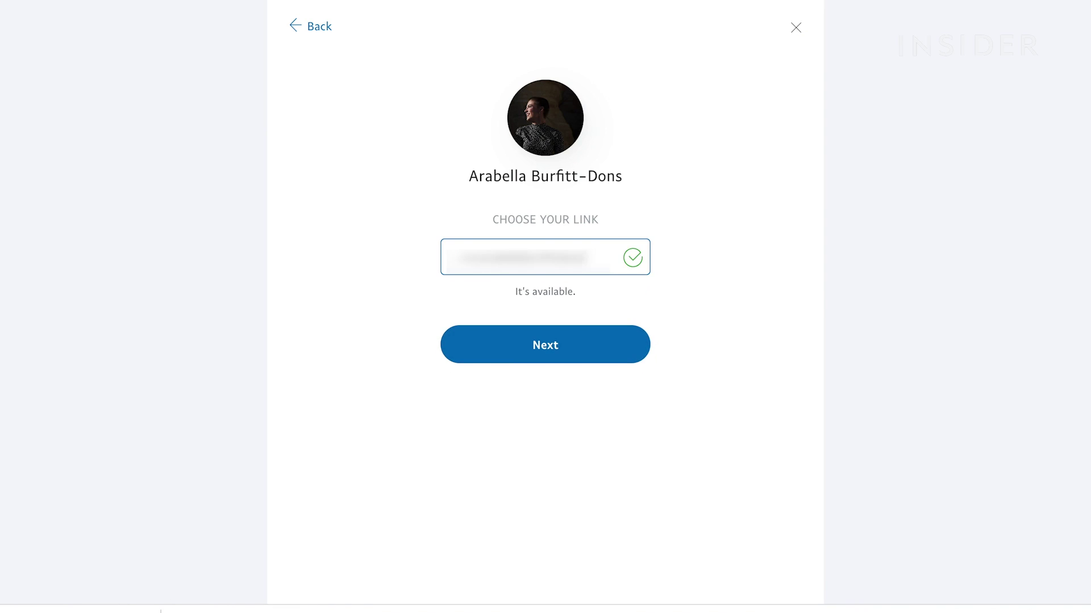
left_click(533, 343)
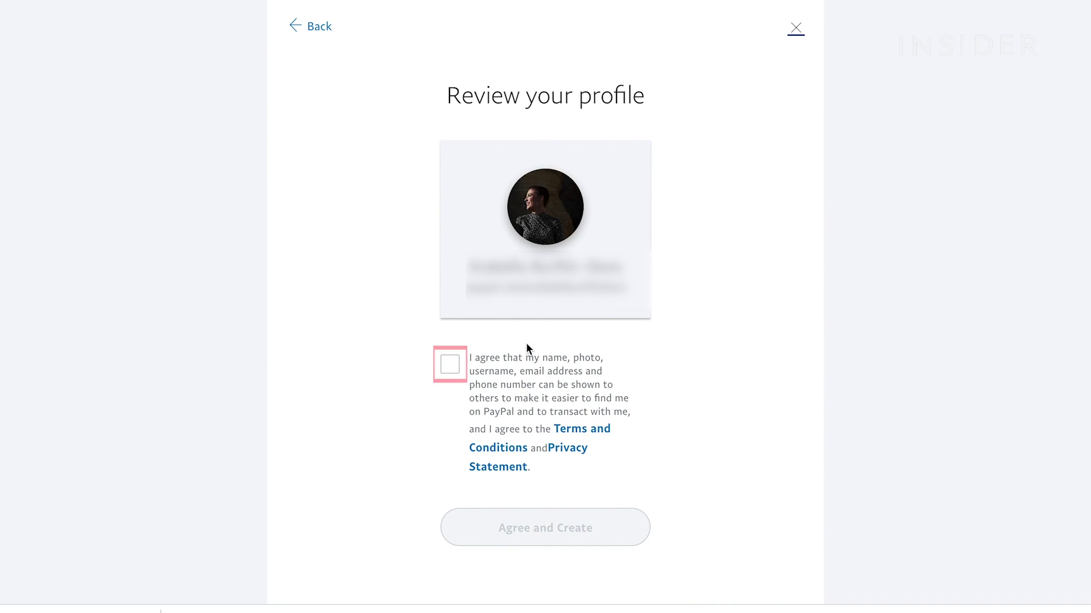
left_click(449, 368)
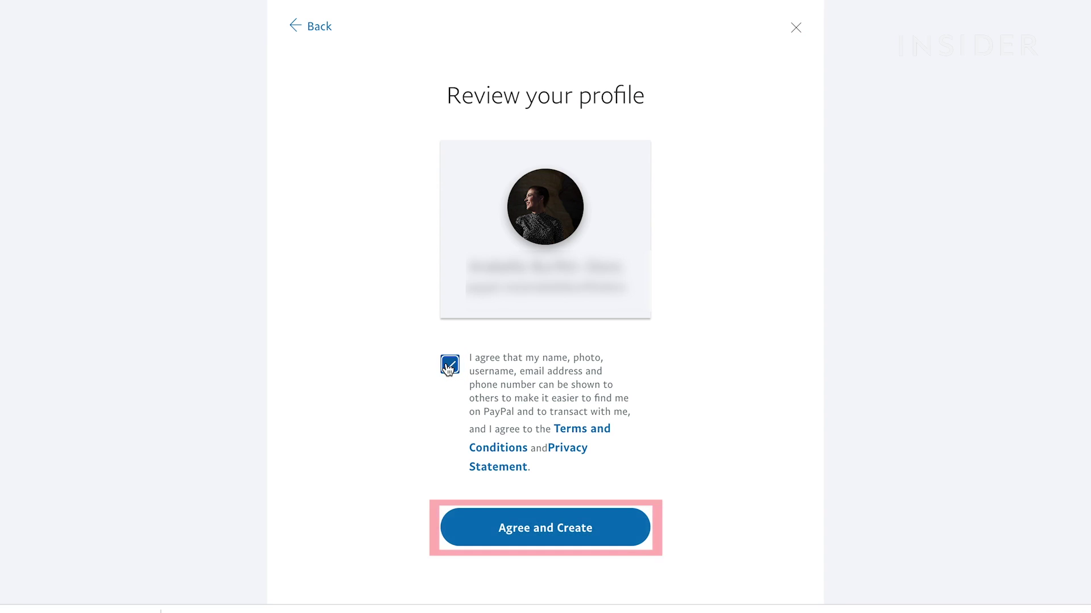
left_click(520, 536)
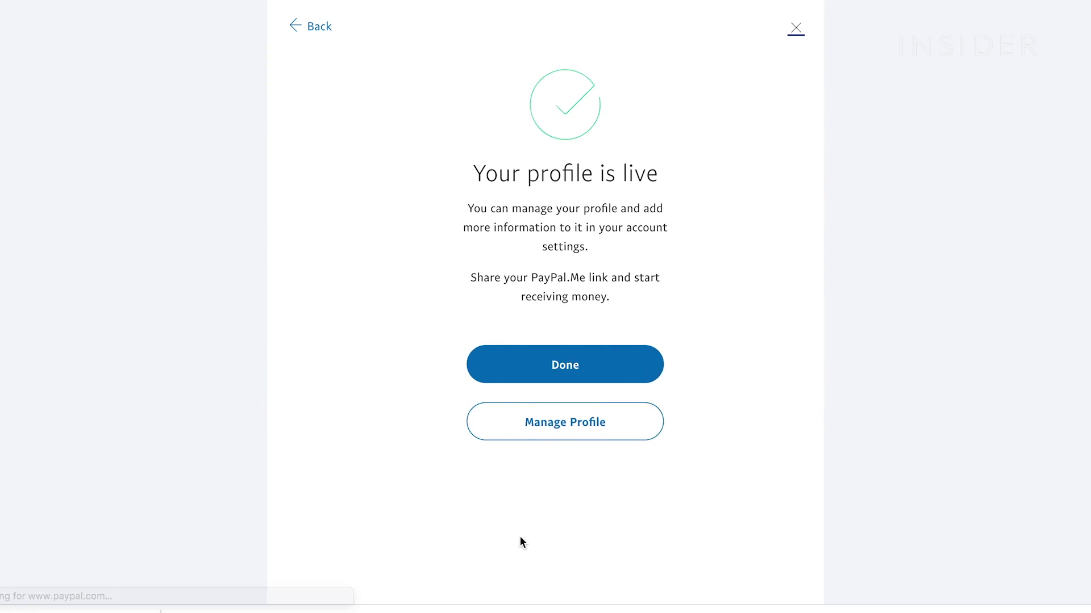
left_click(540, 374)
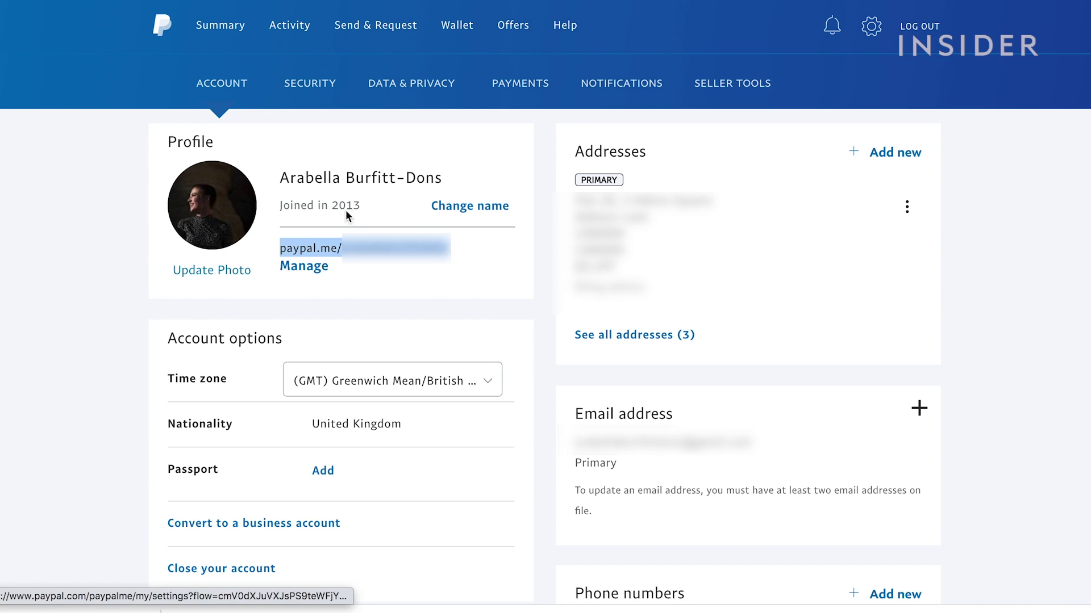
Review the full recent activity list, then return to the account Summary page
left_click(220, 25)
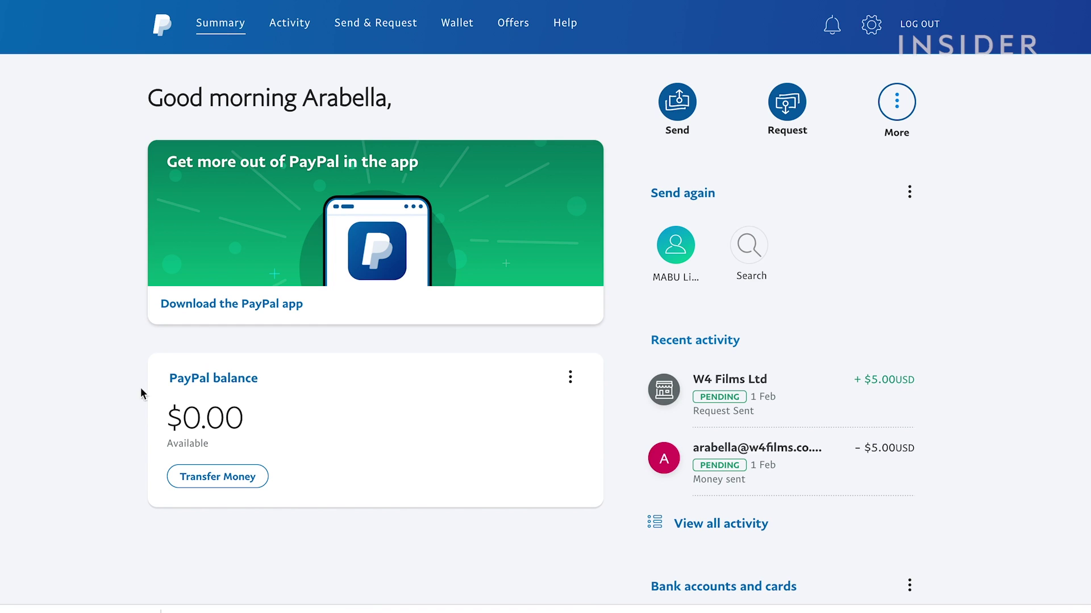
left_click(683, 341)
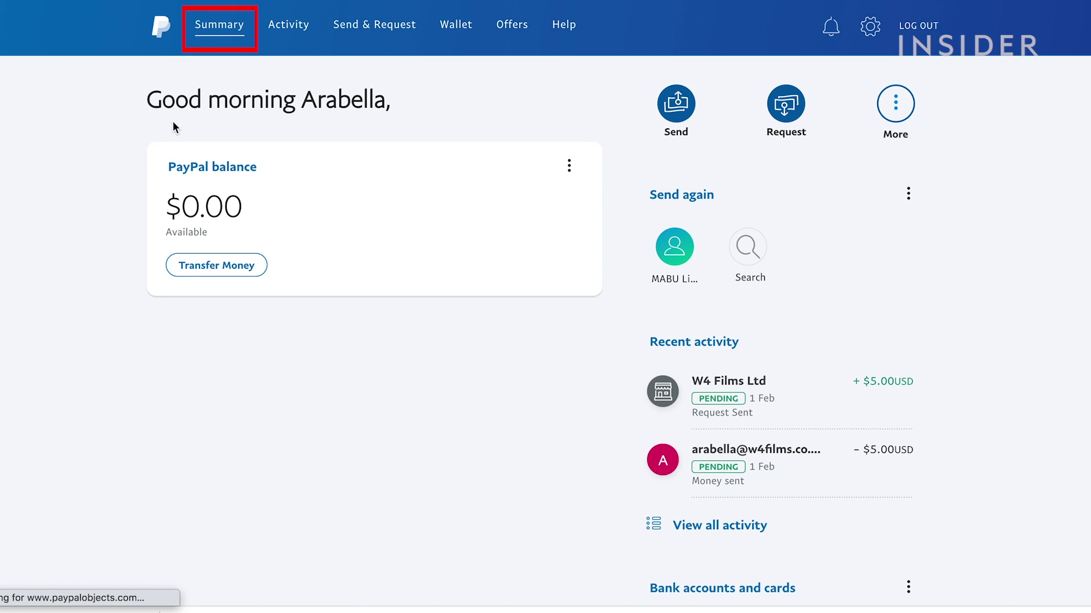
left_click(203, 30)
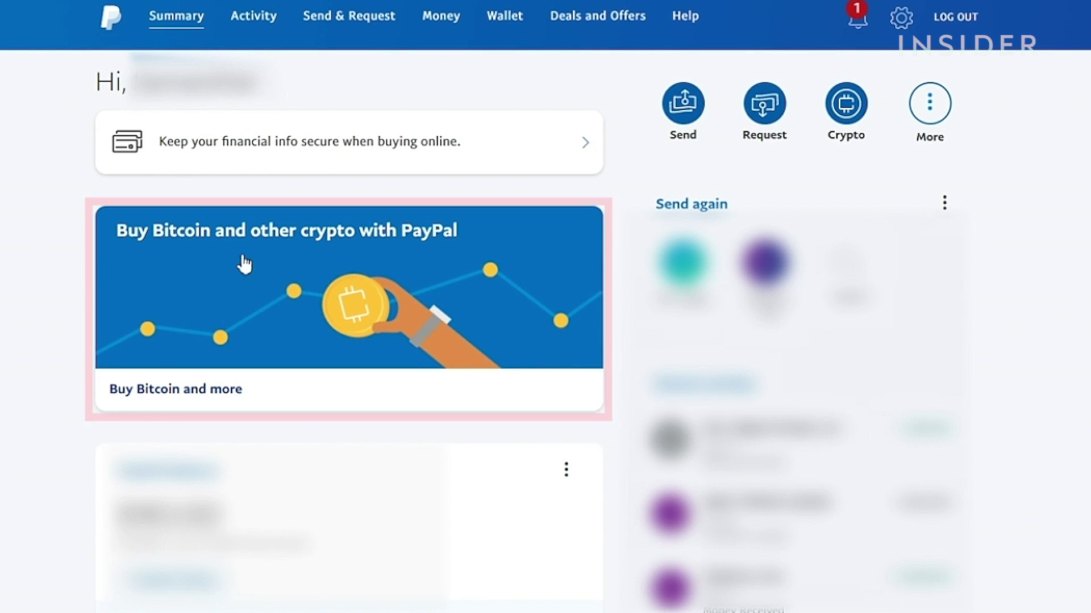
Open the Bitcoin page showing the $33,452.75 price, one-year chart and preset amounts
left_click(246, 285)
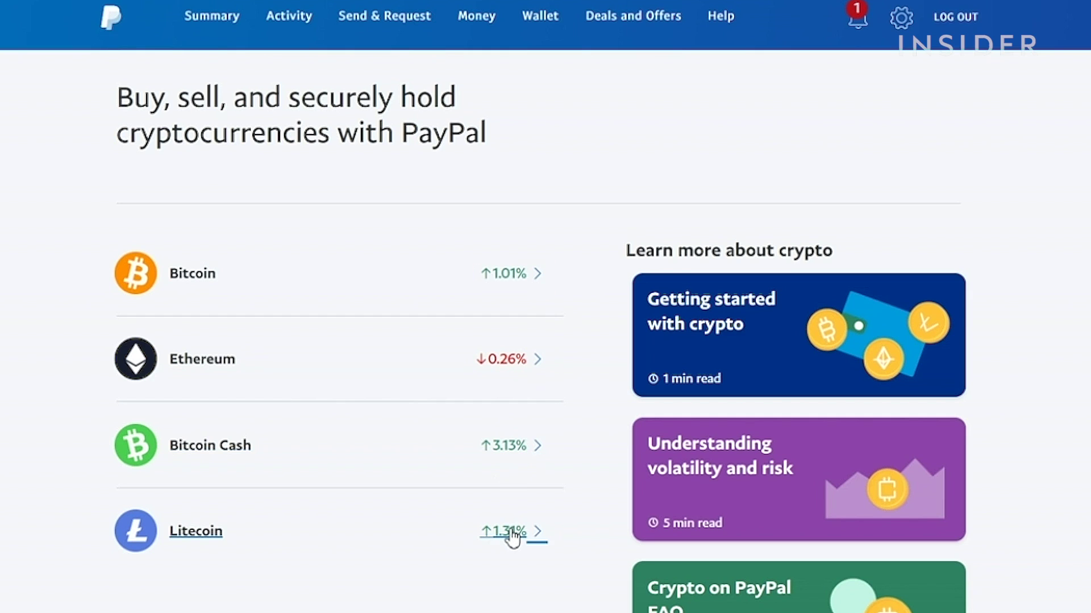
left_click(193, 274)
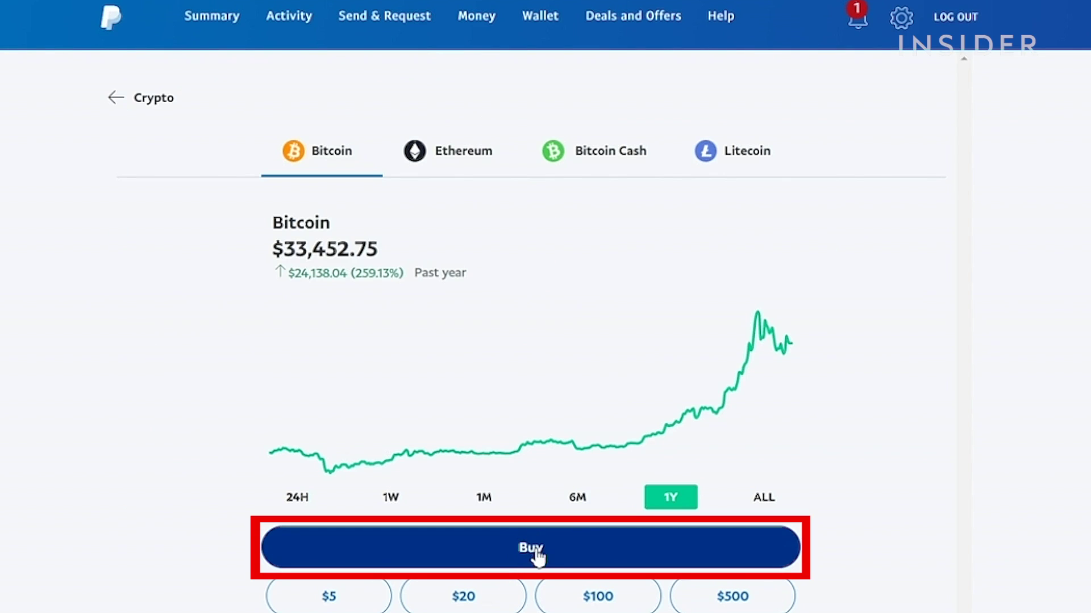